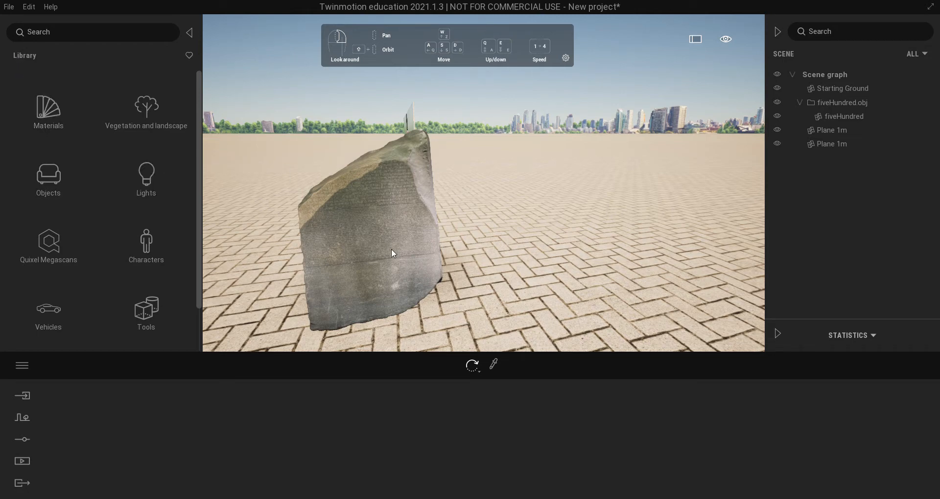
Place a Note from the Tools library on top of the stone.
scroll(392, 249, "up", 4)
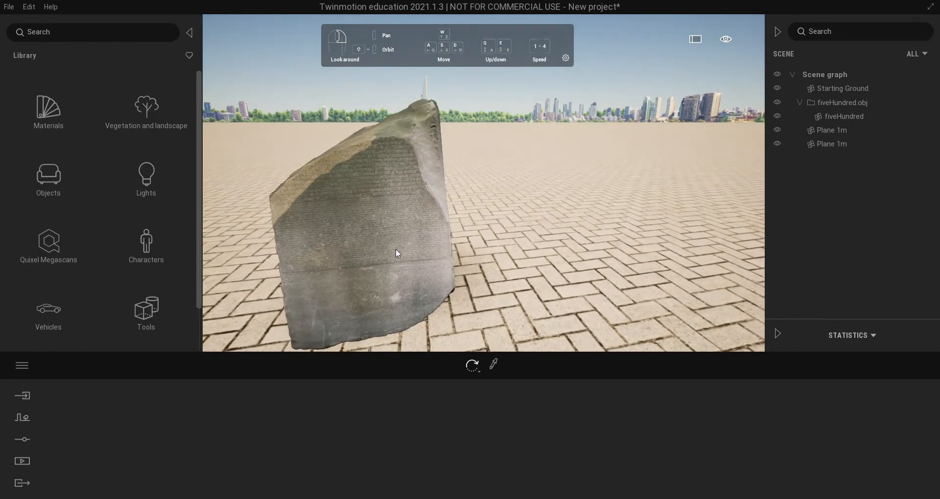
key("w")
key("a")
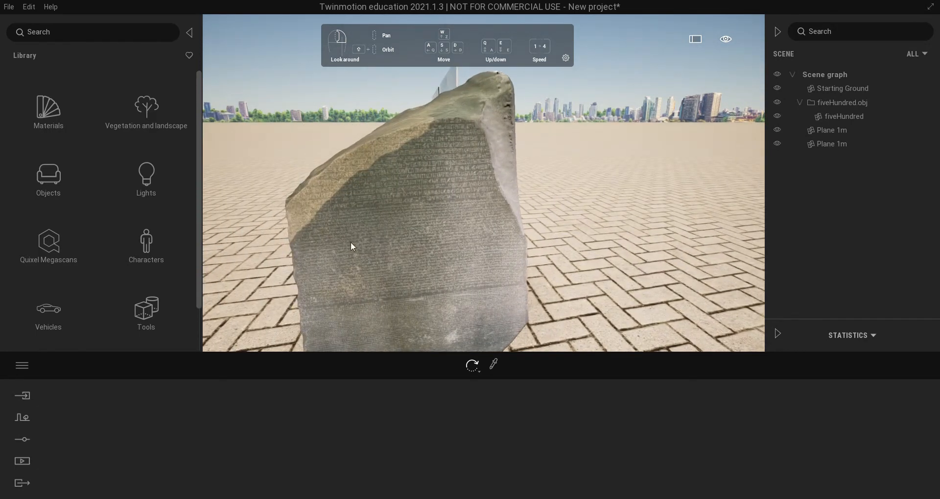
left_click(147, 319)
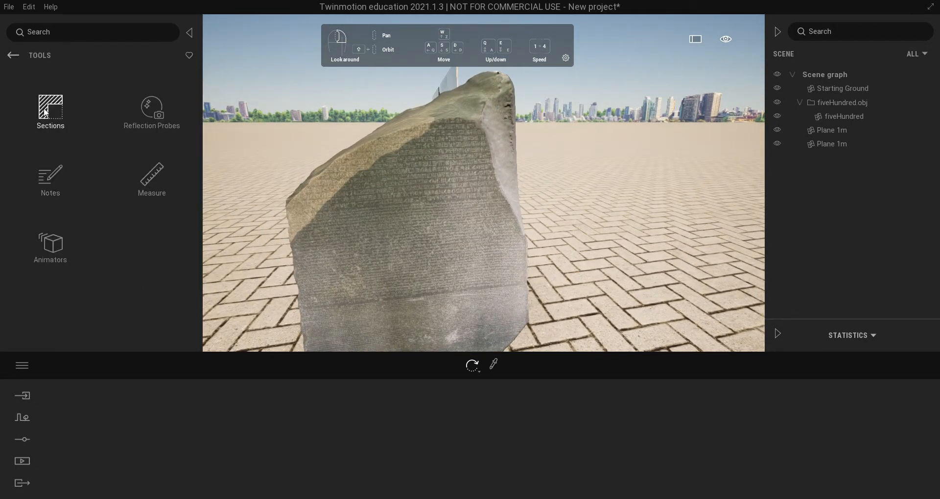
left_click(60, 178)
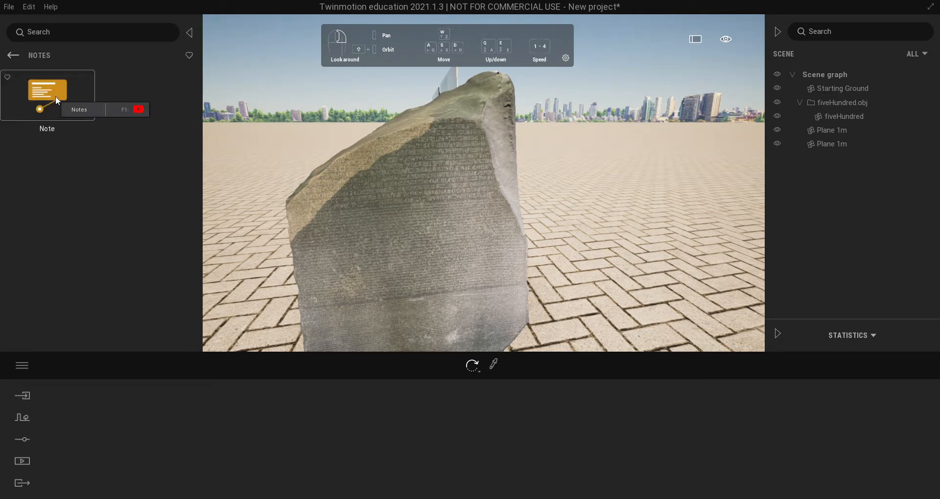
mouse_move(55, 96)
left_mouse_down()
mouse_move(428, 172)
mouse_move(455, 140)
left_mouse_up()
Collapse the note so only its title shows above the stone, and keep the note selected.
scroll(441, 160, "down", 5)
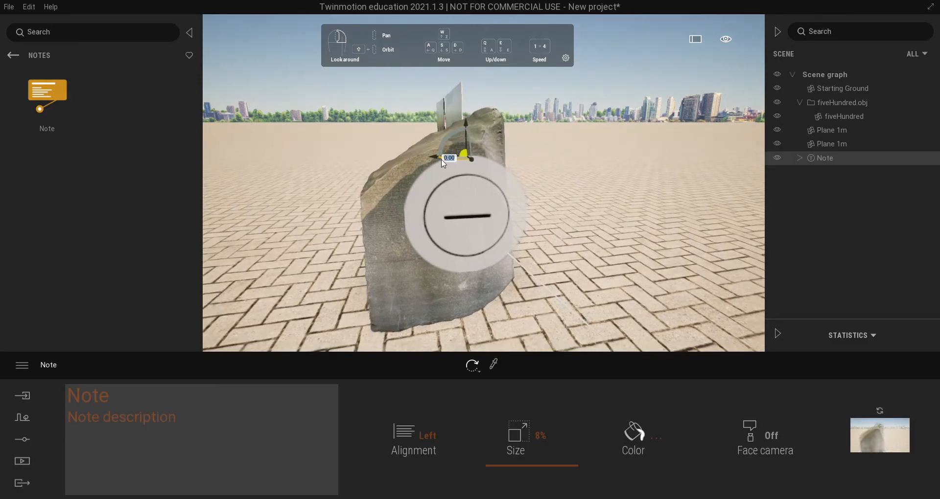
scroll(441, 160, "down", 4)
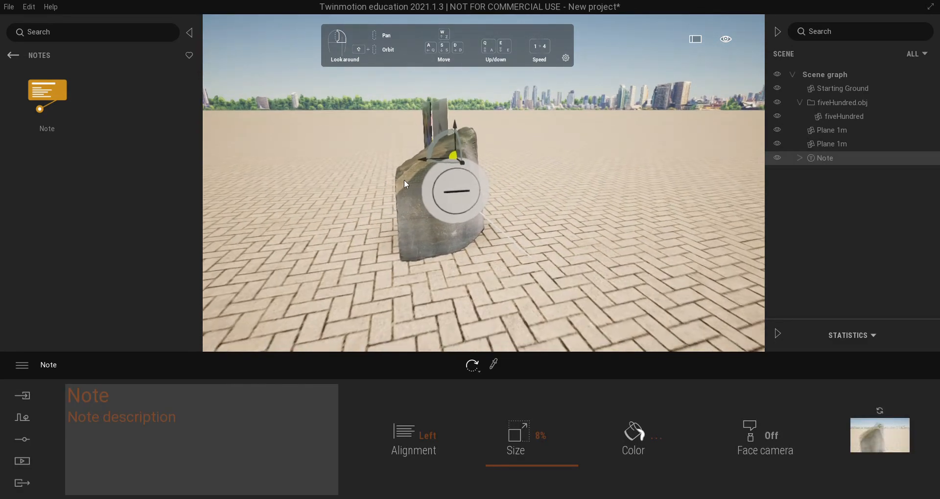
left_click(483, 154)
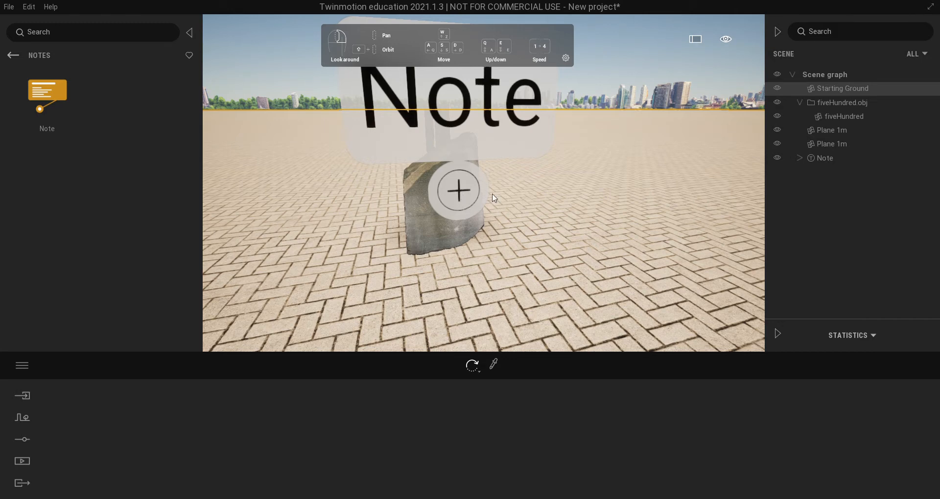
left_click(459, 190)
left_click(466, 195)
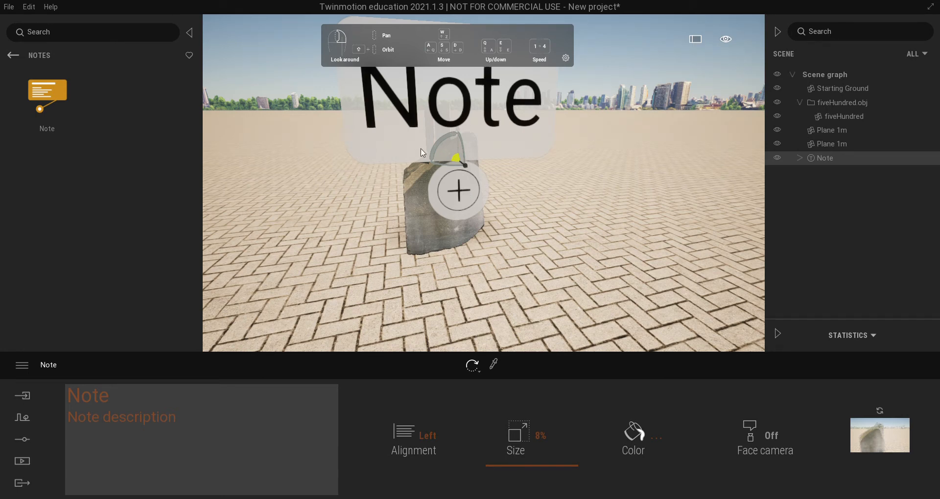
Reduce the note's size to 0%.
right_click_drag(571, 152, 548, 102)
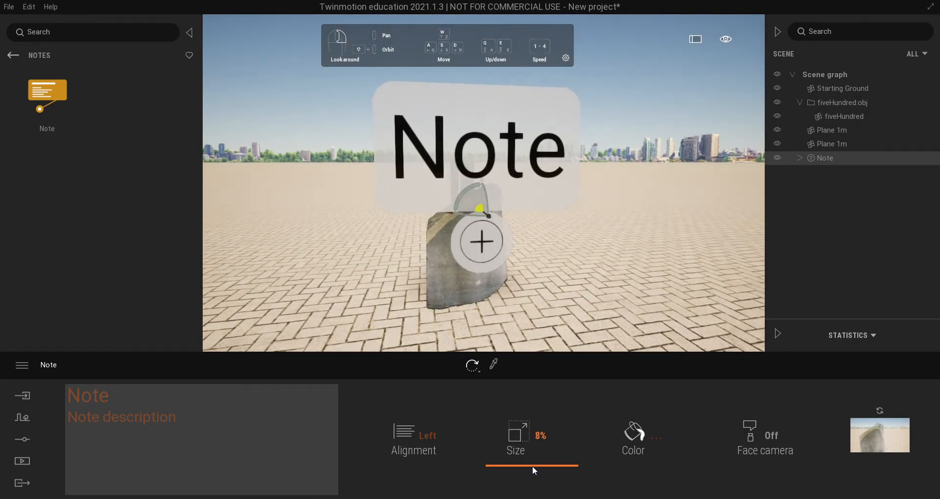
left_click_drag(533, 466, 536, 481)
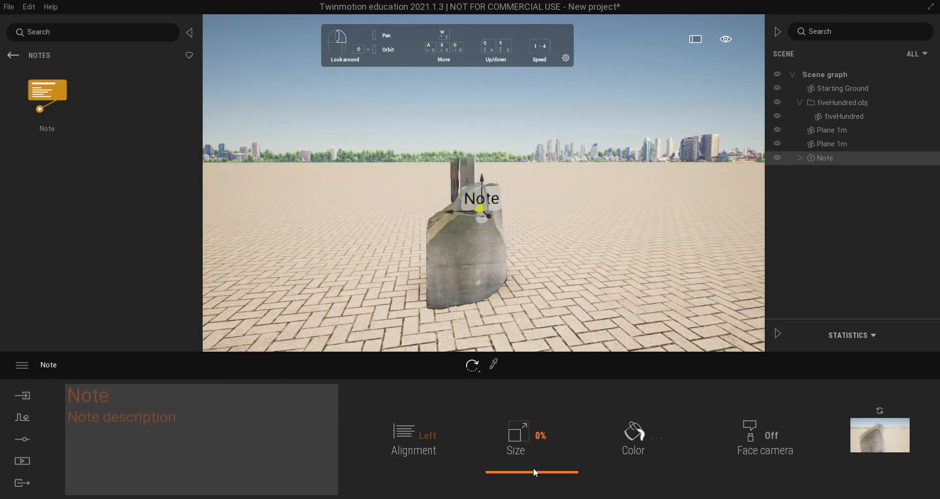
mouse_move(536, 471)
left_mouse_down()
mouse_move(538, 439)
mouse_move(538, 483)
left_mouse_up()
Expand the note and change its title to "Rosetta Stone".
left_click(481, 221)
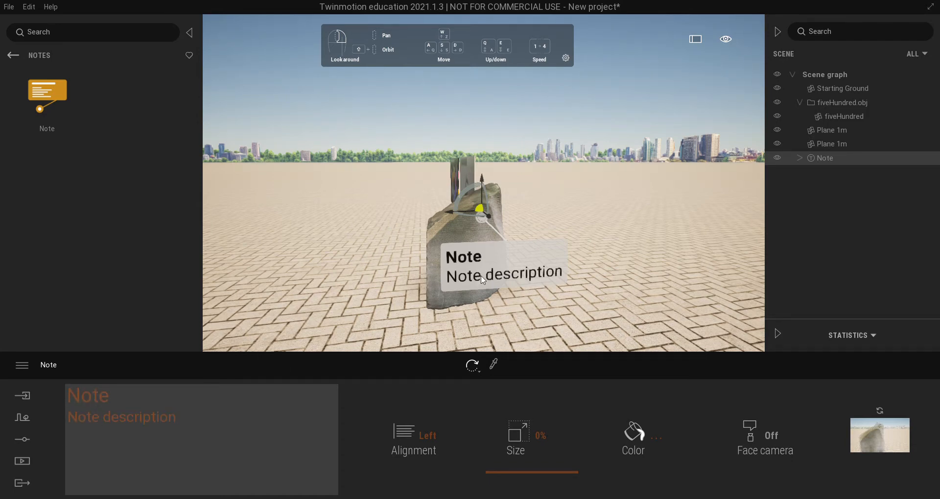
left_click_drag(193, 425, 72, 422)
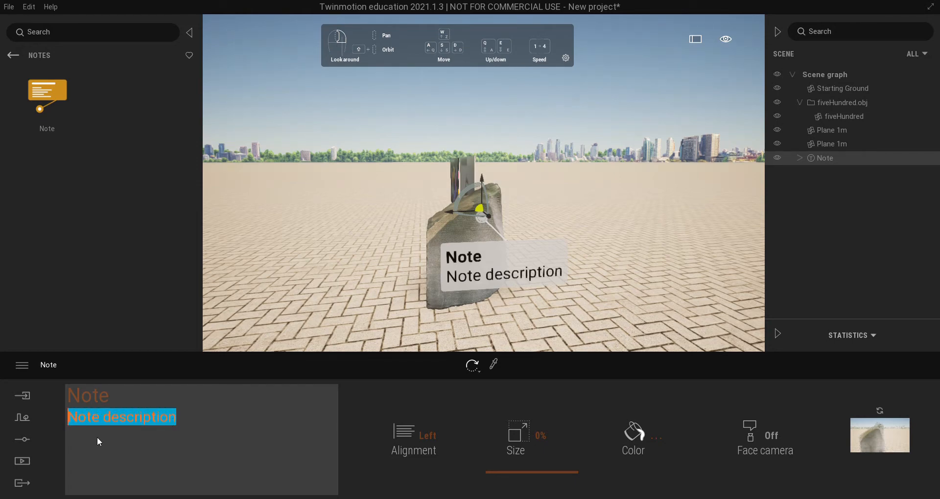
left_click_drag(109, 396, 65, 397)
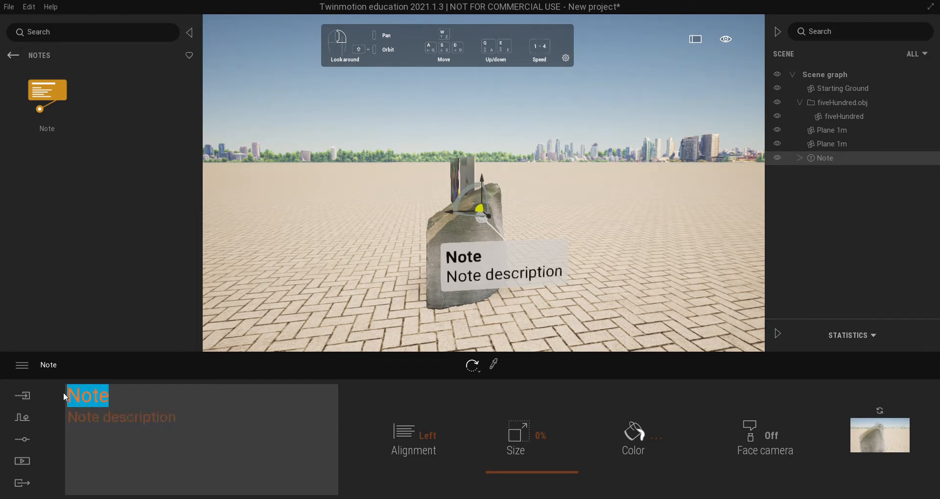
type("Rose")
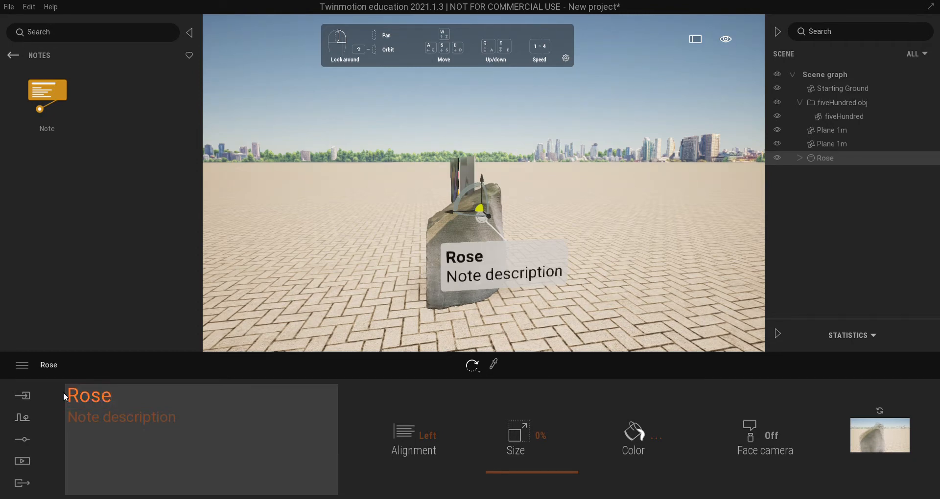
type("tta Stone")
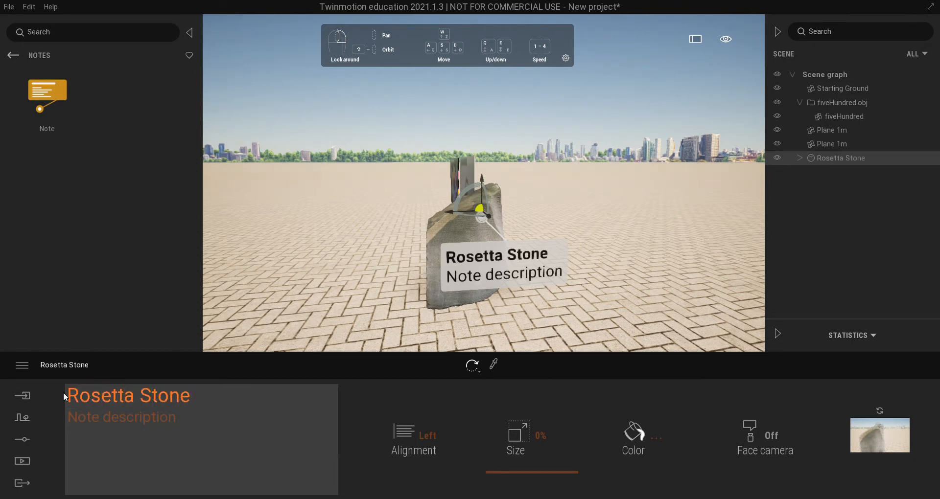
Replace the note description with the paragraph starting "For centuries, no one could decipher Egyptian hieroglyphs" and ending "changed everything.".
left_click_drag(177, 420, 66, 418)
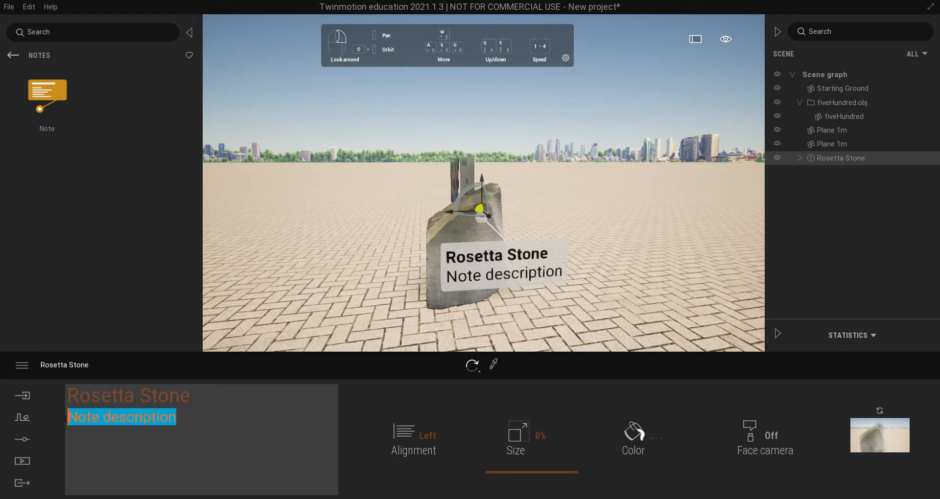
type("For centuries, no one could decipher Egyptian hieroglyphs. This meant that much of Egypt's long history was a mystery. The discovery of the Rosetta Stone, however, changed everything.")
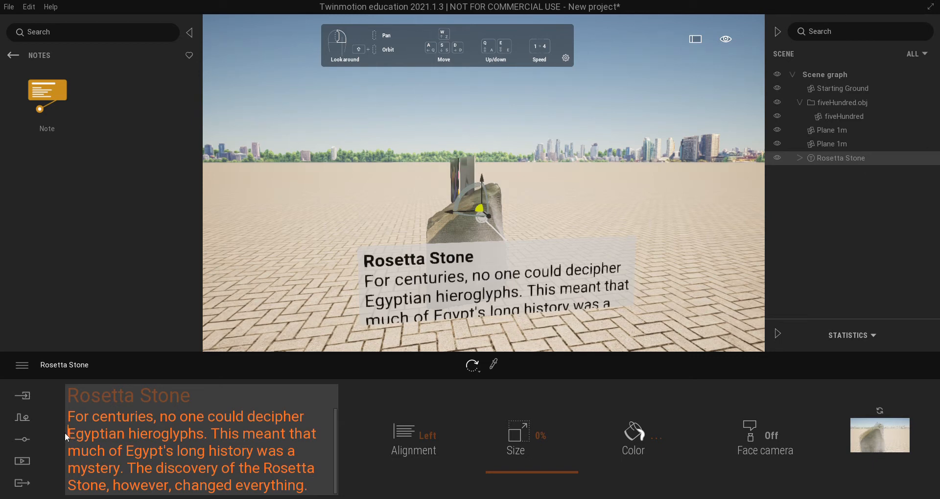
left_click(323, 423)
type("dasfadsfsdfsdfd")
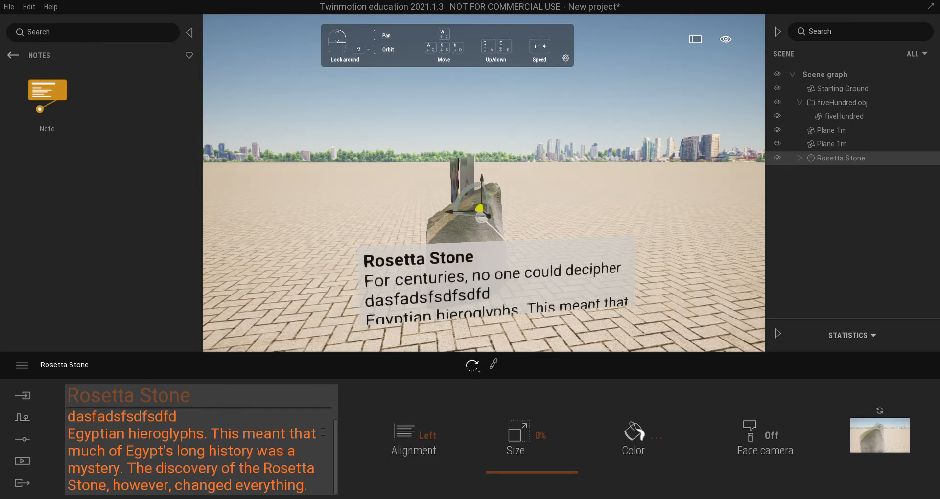
scroll(200, 440, "up", 1)
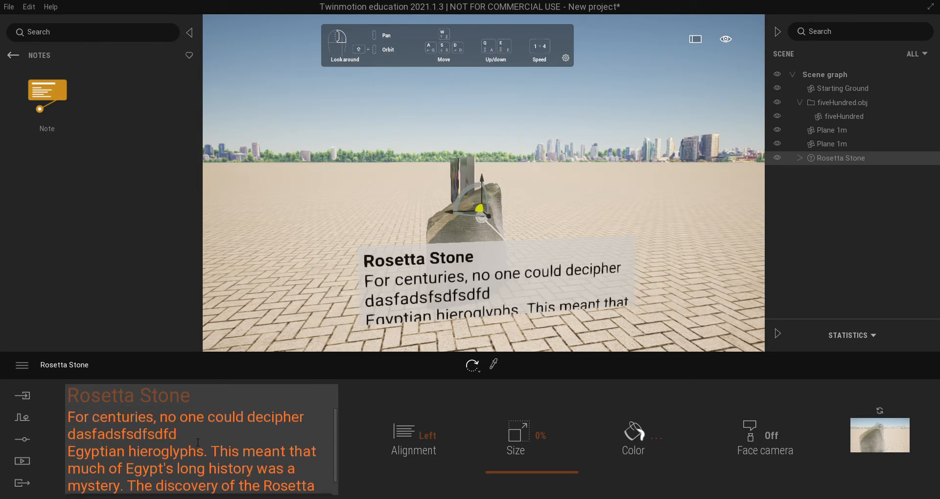
left_click_drag(193, 438, 77, 444)
key("BackSpace")
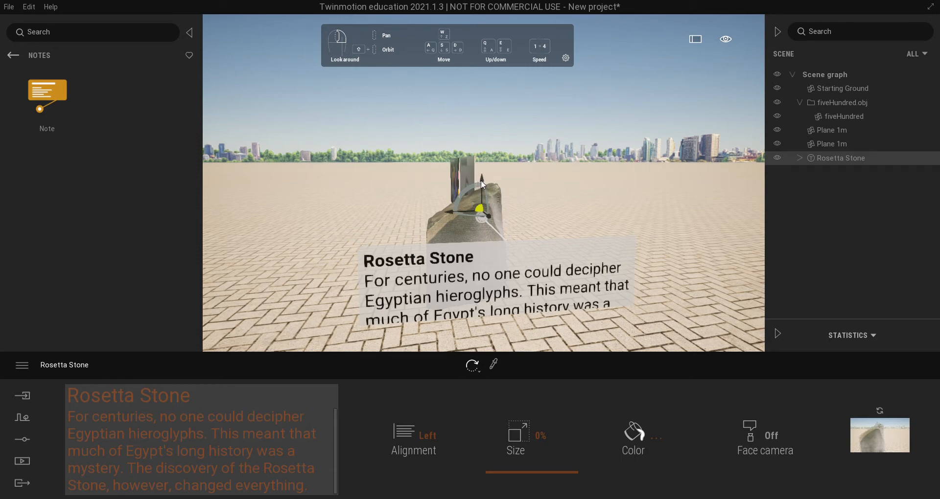
Raise the note anchor slightly and move the note body up and to the right, clear of the stone.
mouse_move(482, 181)
left_mouse_down()
mouse_move(482, 166)
mouse_move(484, 220)
mouse_move(484, 179)
left_mouse_up()
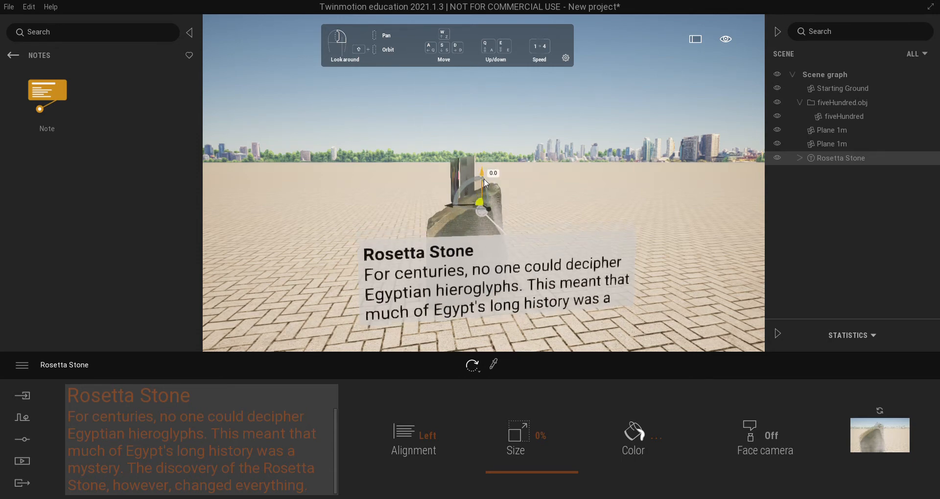
left_click(513, 254)
left_click(504, 207)
left_click_drag(506, 210, 628, 77)
left_click(476, 74)
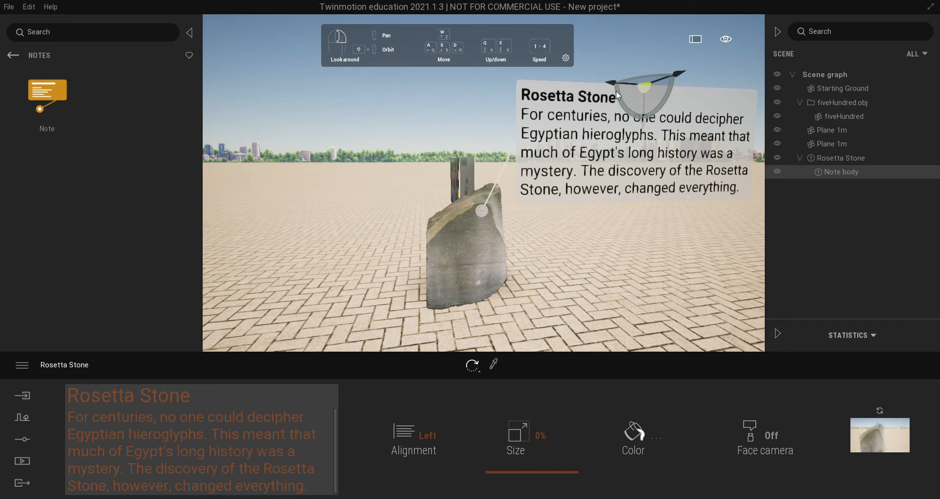
Reselect the note body and shift it slightly sideways in the scene.
left_click(631, 110)
left_click(640, 75)
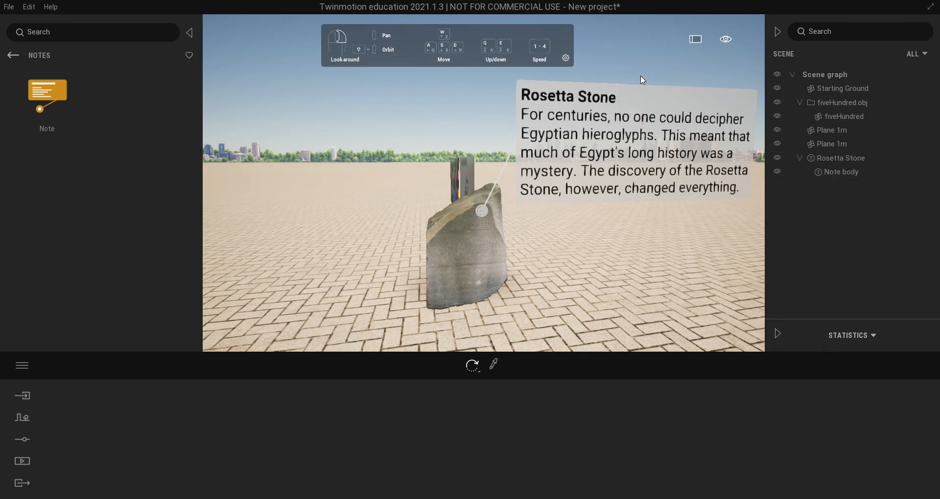
left_click(646, 87)
left_click(644, 77)
left_click_drag(645, 78, 664, 77)
Collapse the Rosetta Stone note to hide its description body.
key("d")
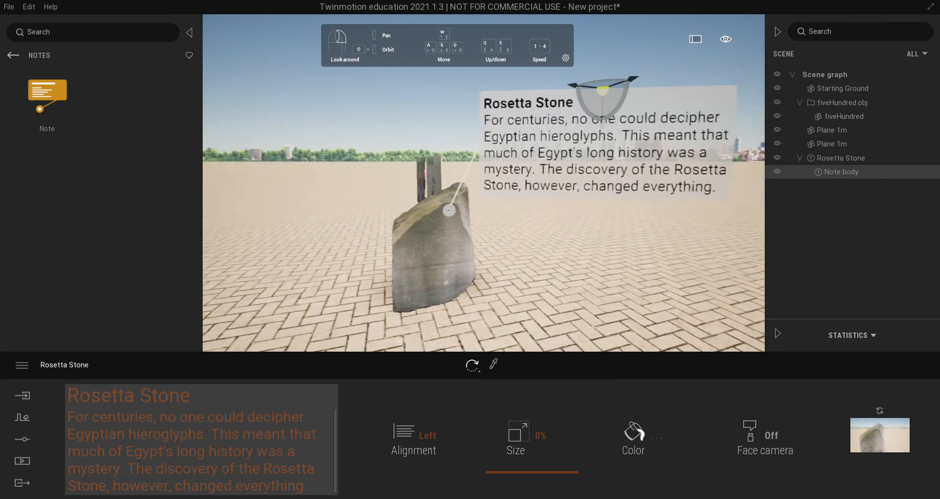
key("w")
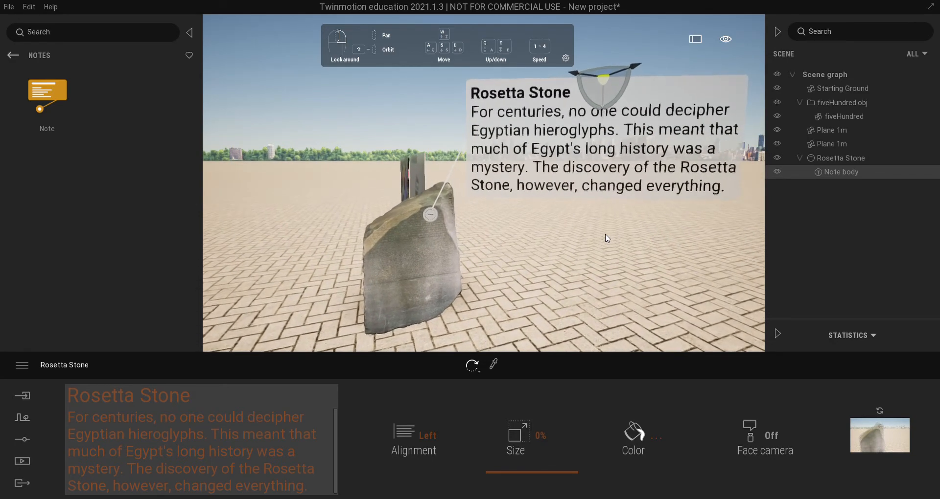
left_click(428, 215)
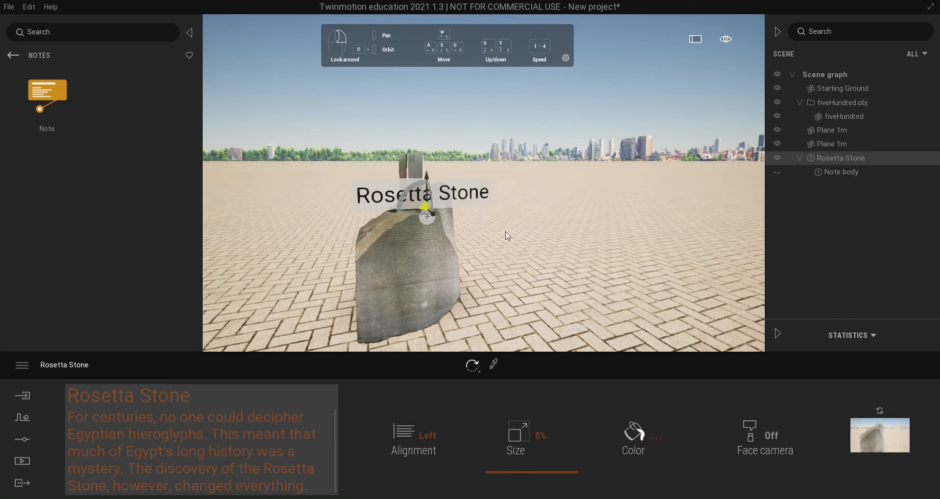
Switch navigation to Pedestrian mode and walk back until the stone and its note are in view.
key("w")
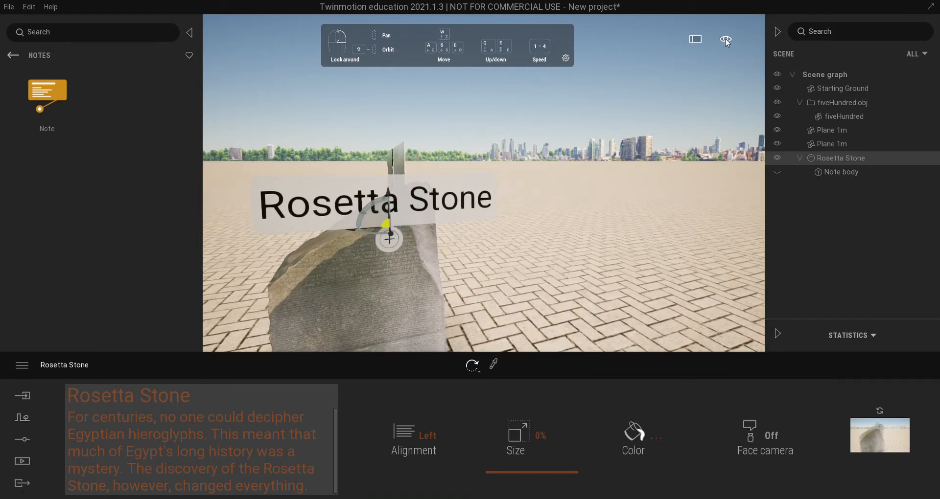
left_click(726, 39)
left_click(726, 141)
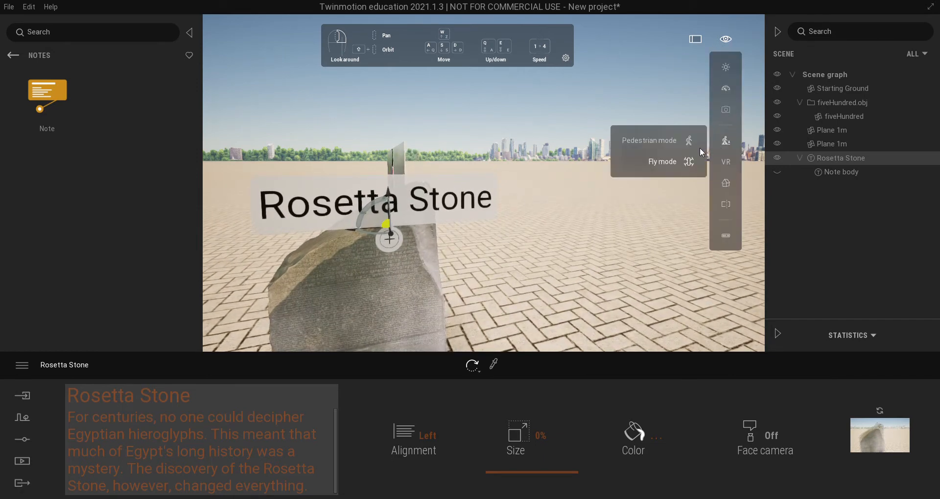
left_click(677, 140)
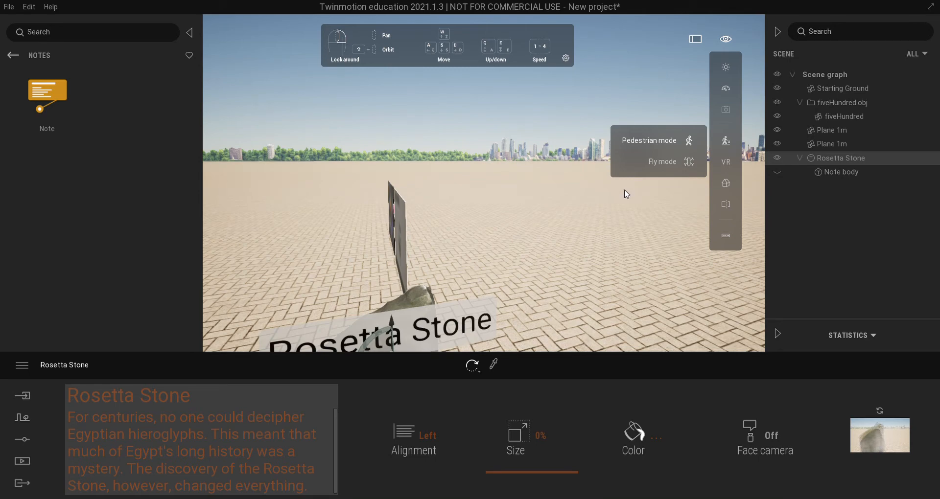
key("d")
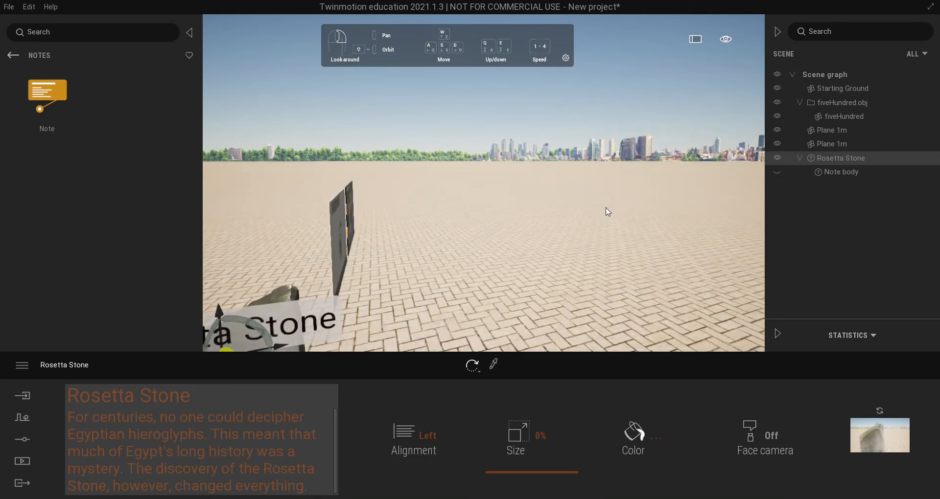
key("s")
key("a")
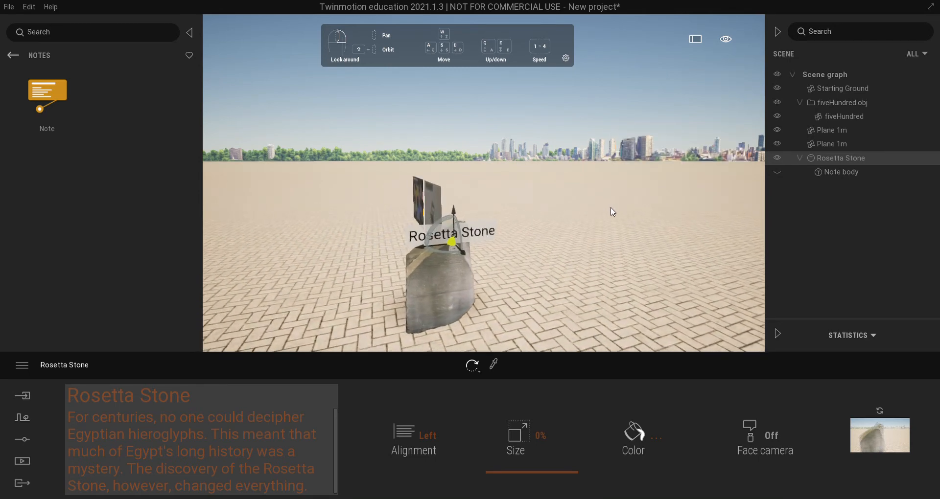
Switch navigation to Fly mode, lower the camera and move in close to the stone and its note.
left_click(725, 41)
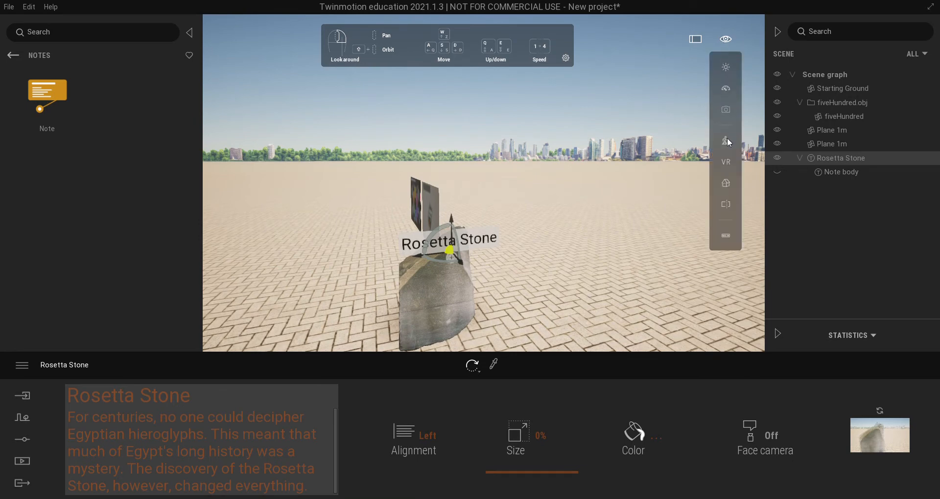
mouse_move(727, 140)
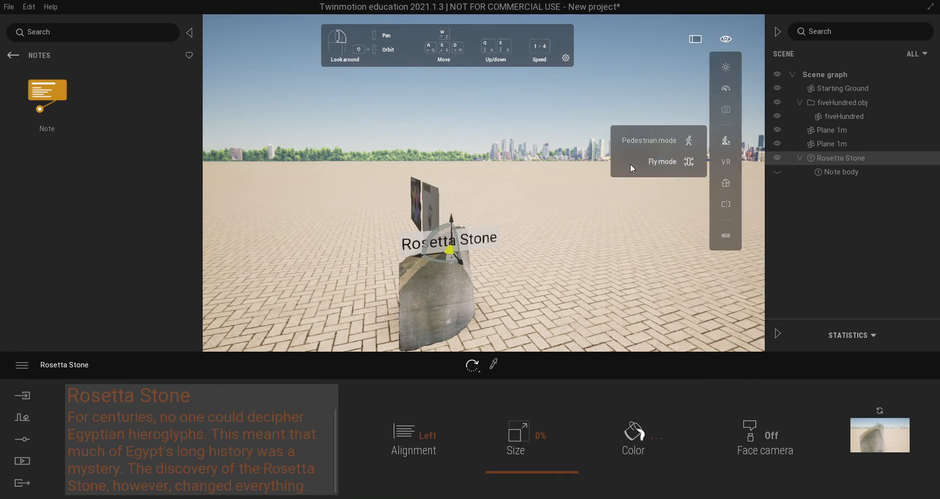
left_click(554, 192)
key("q")
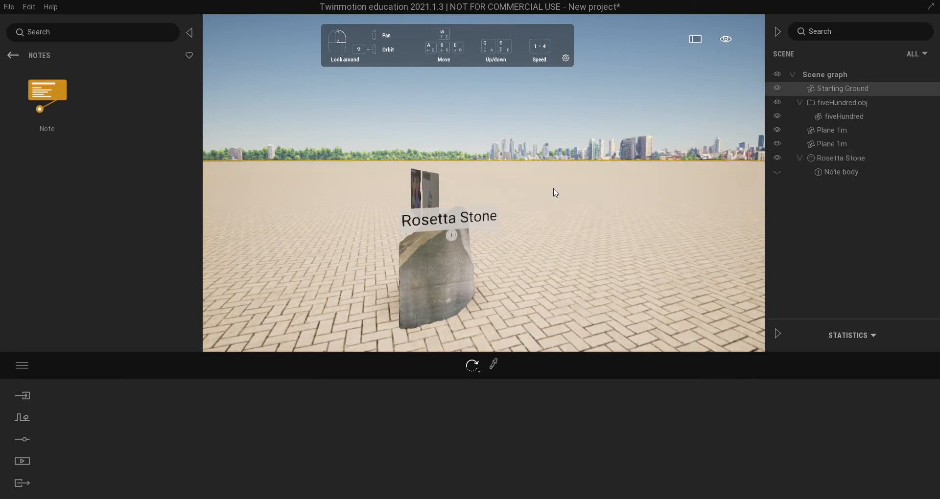
key("w")
key("w")
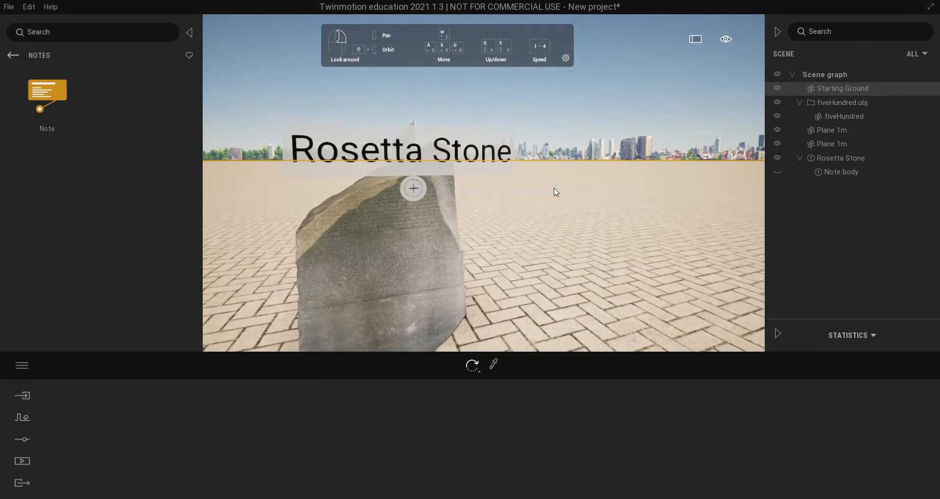
Examine the stone and its collapsed note from farther back and at several camera heights before moving in close to the note.
key("s")
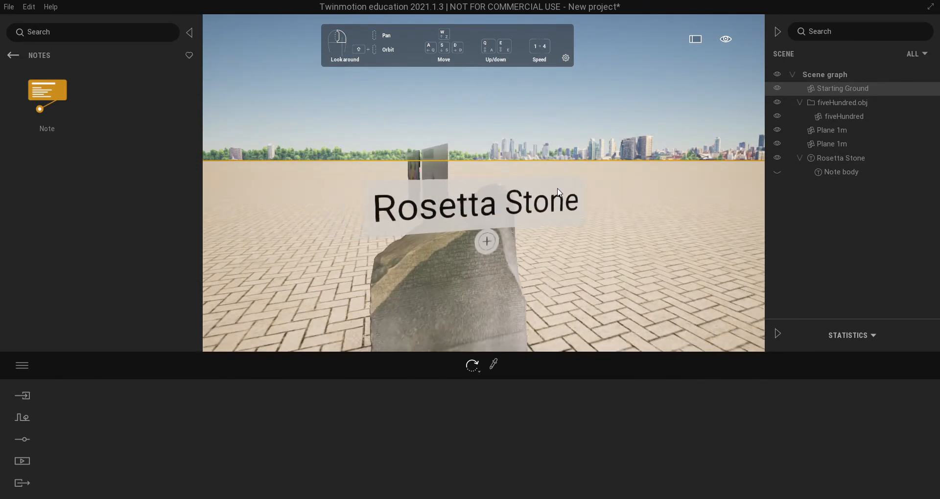
key("q")
key("e")
key("e")
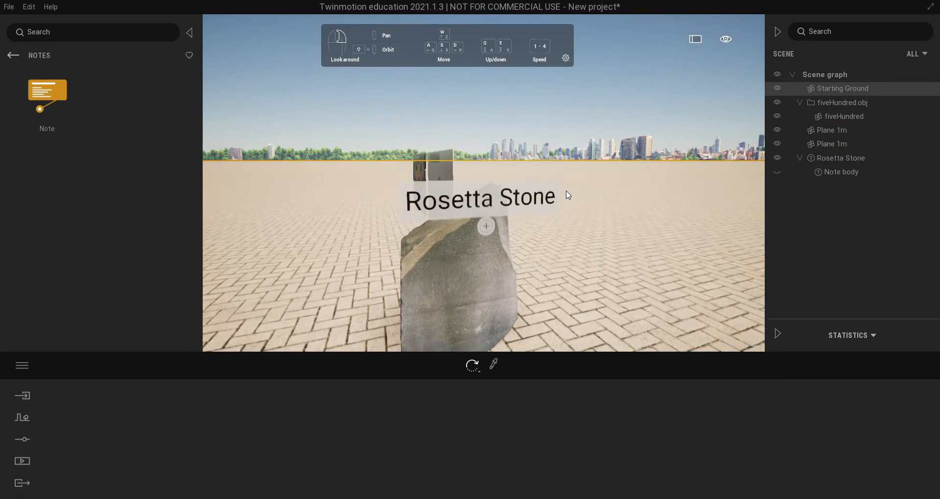
key("s")
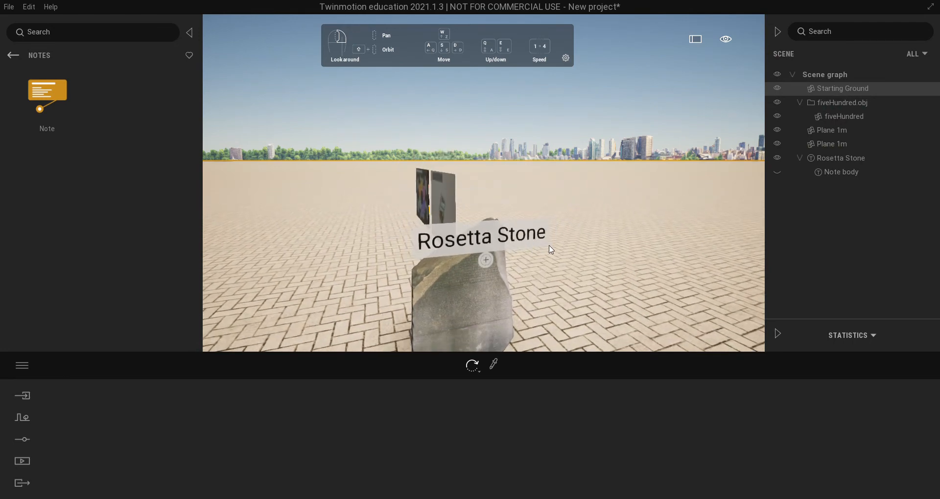
key("q")
key("e")
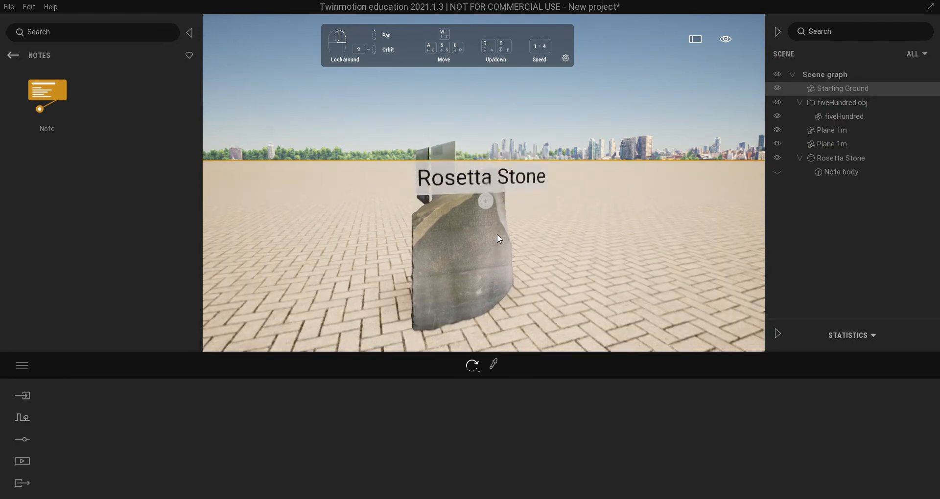
key("s")
key("w")
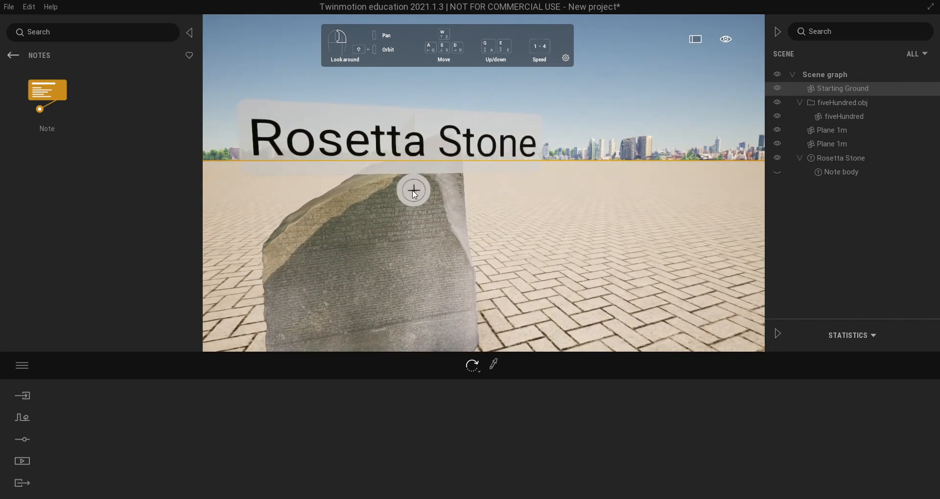
Expand the Rosetta Stone note and move it sideways by about 0.15 to the edge of the stone's top.
left_click(413, 190)
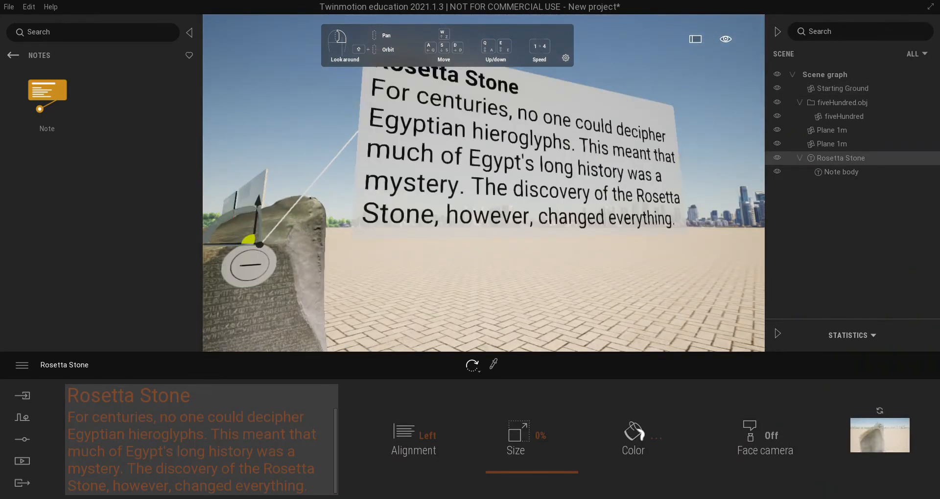
right_click_drag(413, 190, 257, 271)
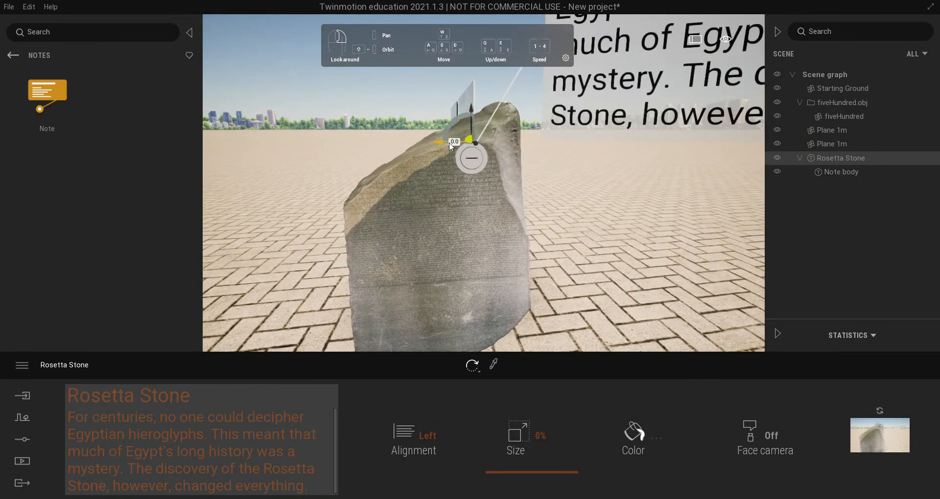
left_click_drag(449, 142, 497, 146)
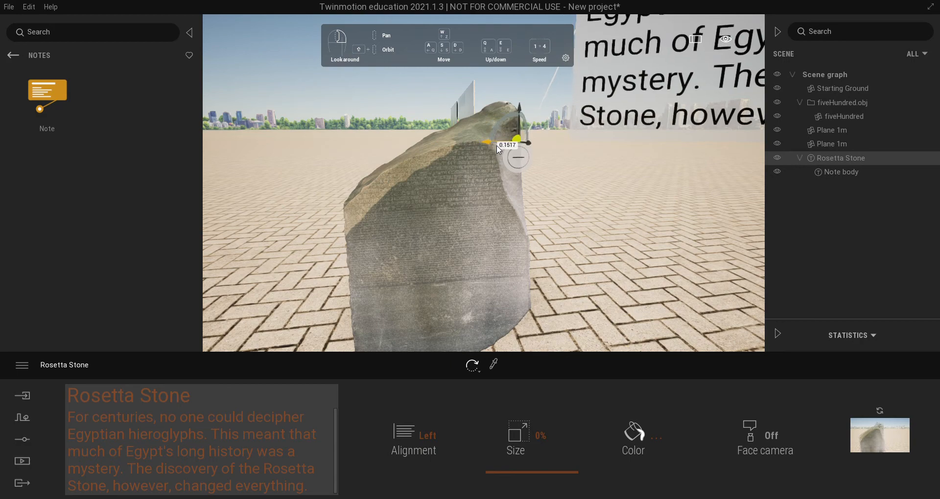
right_click_drag(534, 171, 631, 142)
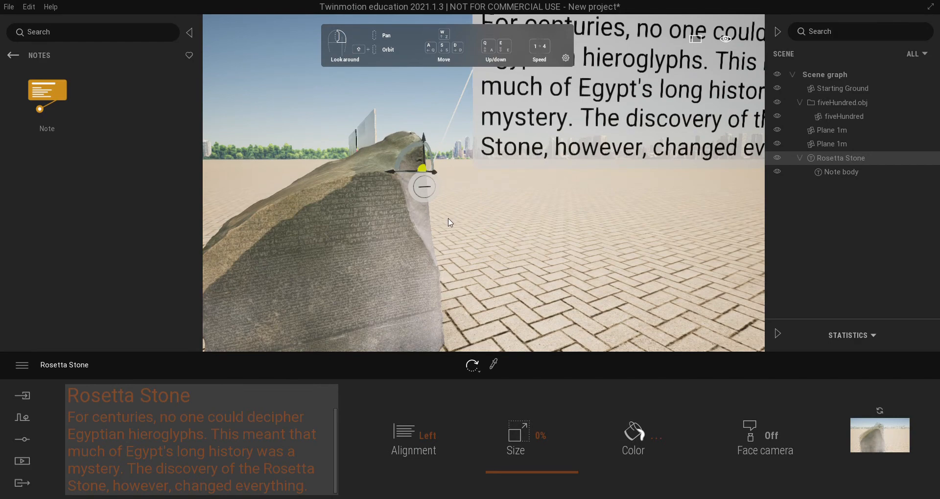
Collapse the repositioned note and expand it again to check how its title and description toggle.
right_click_drag(448, 218, 458, 213)
left_click(420, 200)
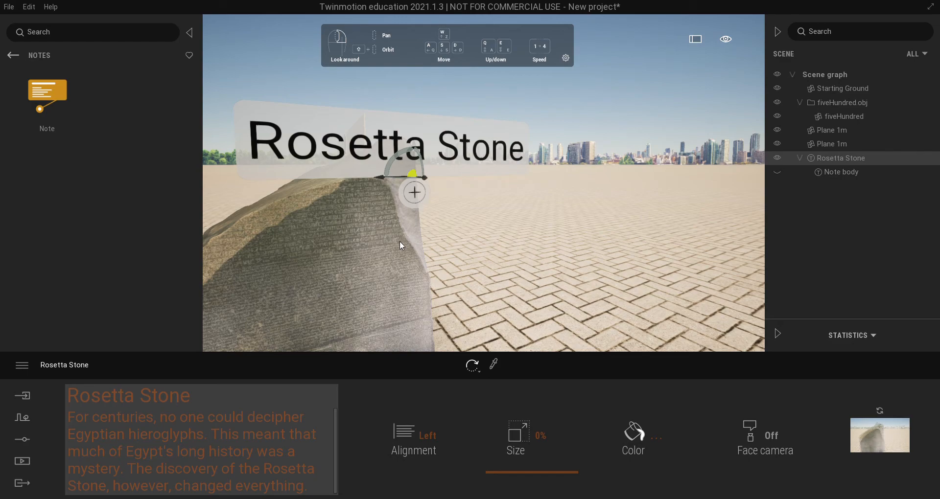
left_click(410, 192)
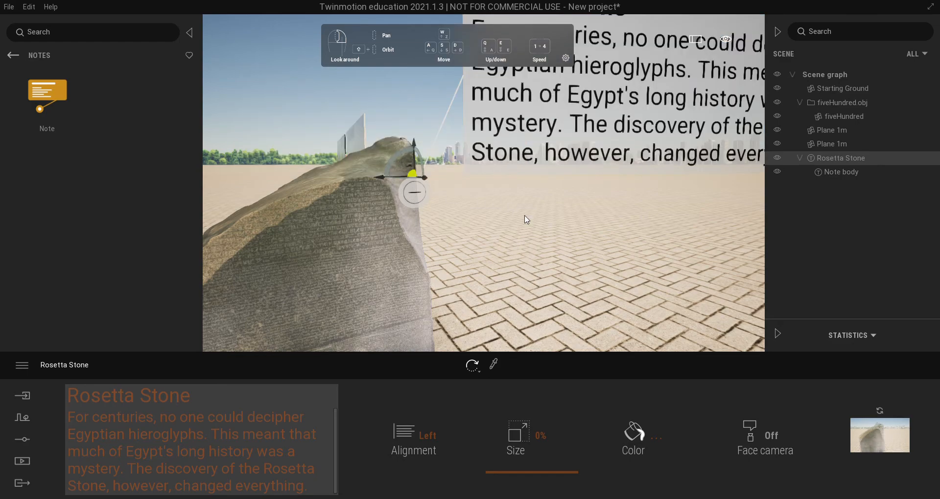
Examine the carved inscriptions on the stone's front face up close, then back off to view the stone with its note.
right_click_drag(540, 228, 441, 246)
scroll(524, 233, "up", 5)
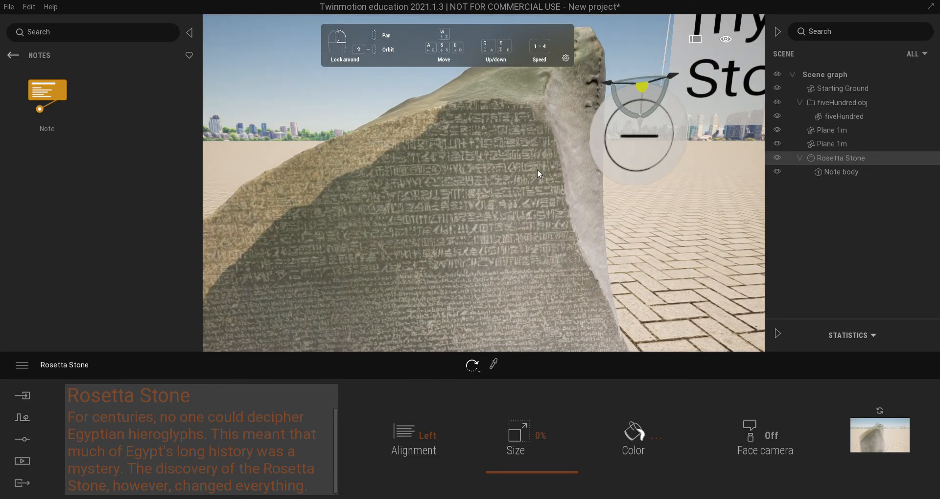
scroll(480, 246, "up", 3)
scroll(485, 243, "down", 2)
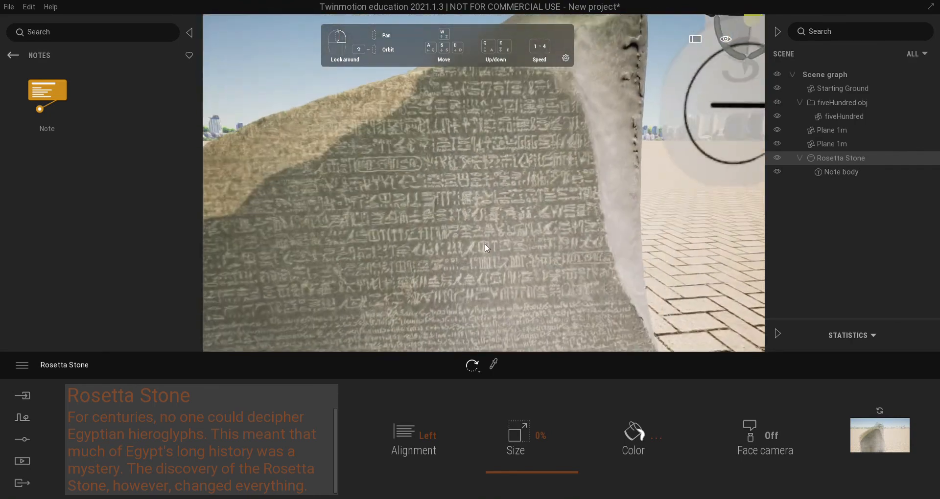
scroll(487, 237, "up", 2)
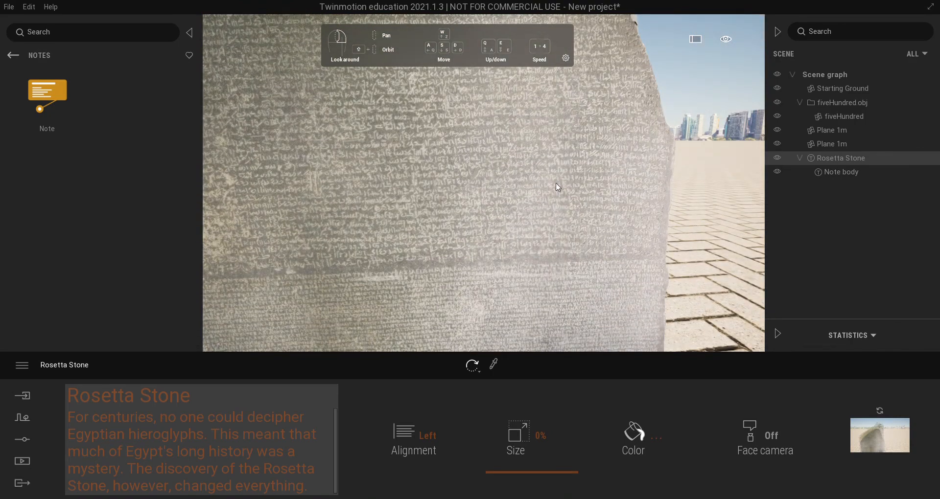
scroll(563, 177, "down", 3)
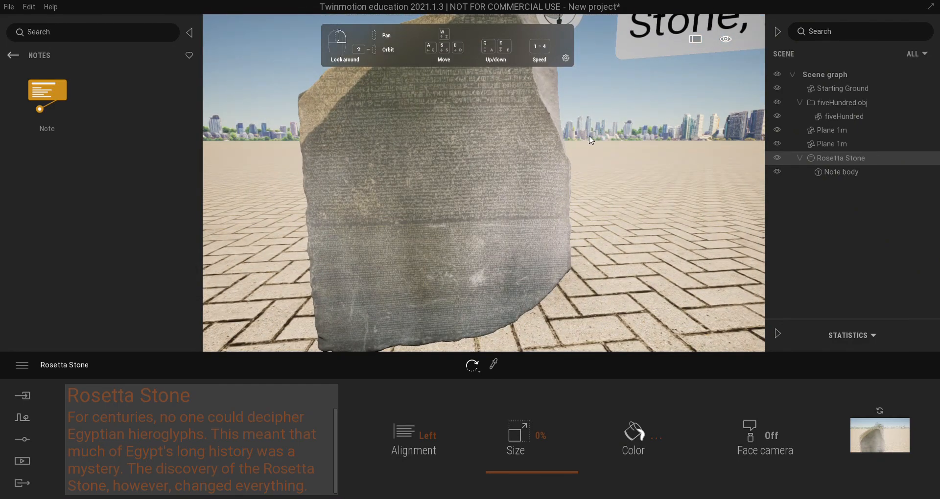
right_click_drag(466, 174, 534, 157)
key("e")
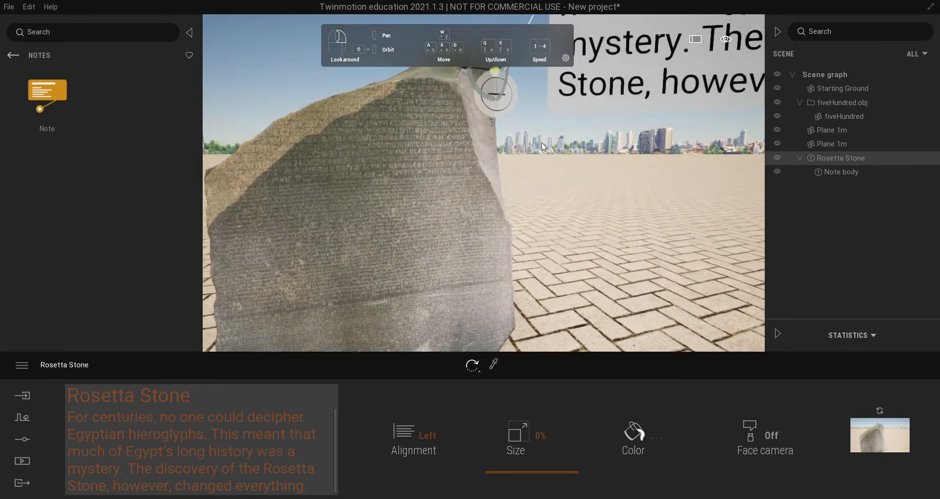
right_click_drag(467, 174, 540, 109)
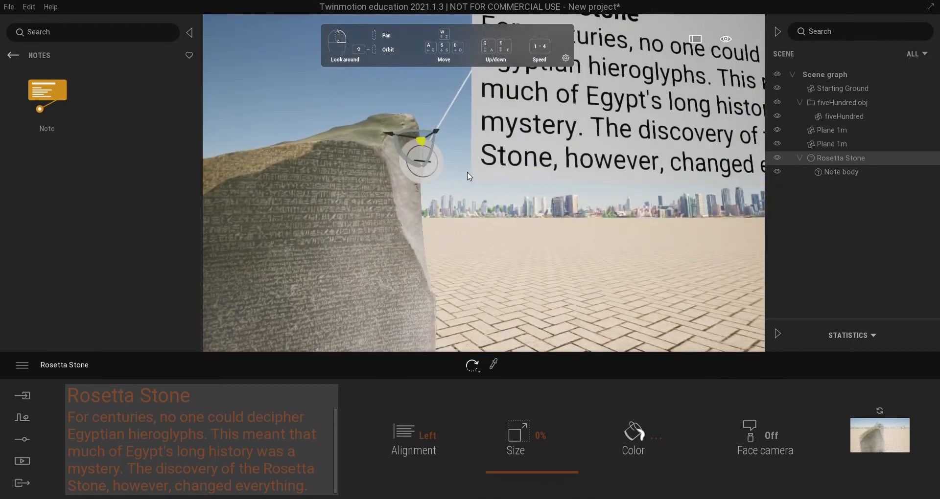
Collapse the note and delete its Rosetta Stone title, keeping the description text.
left_click(425, 172)
right_click_drag(456, 153, 324, 141)
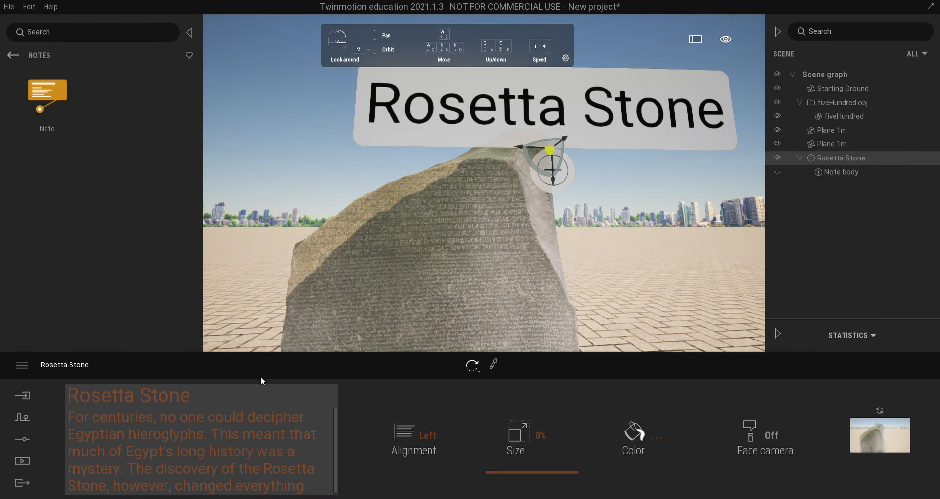
left_click_drag(192, 395, 17, 399)
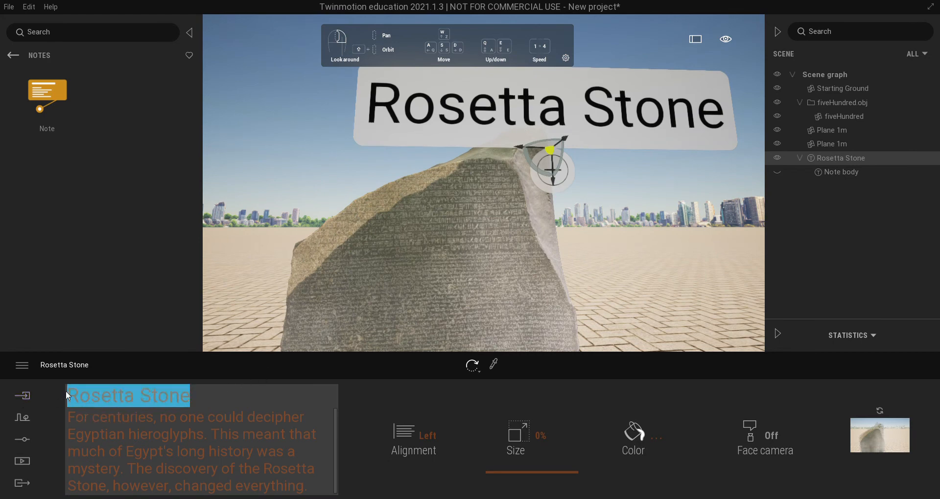
key("BackSpace")
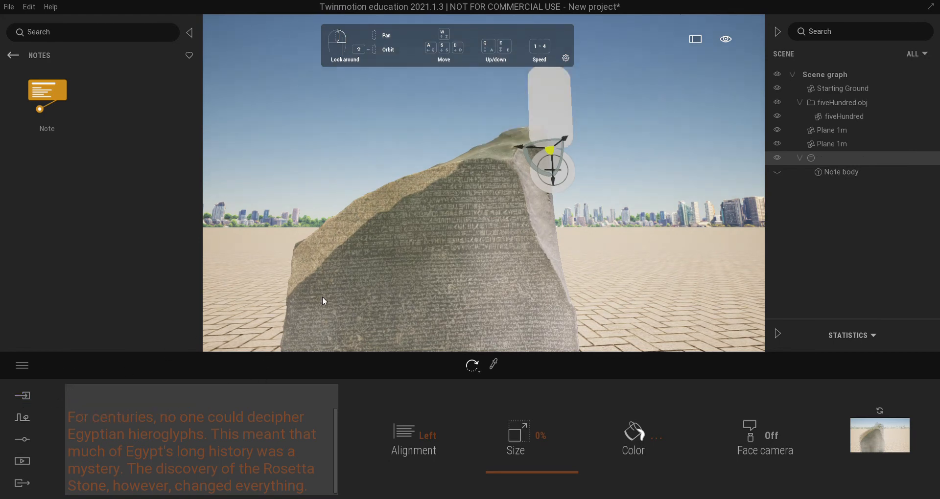
Expand and collapse the untitled note to check its description panel, and view the stone with the note collapsed.
right_click_drag(571, 166, 618, 169)
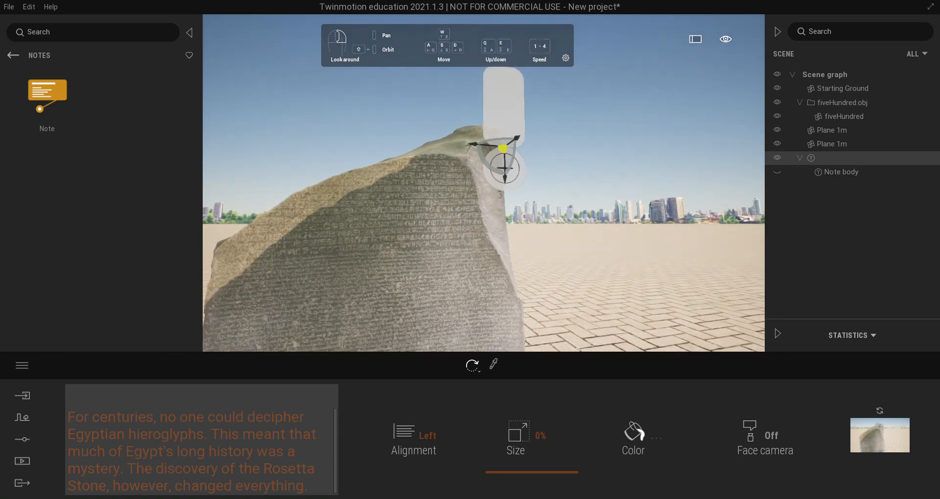
left_click(519, 172)
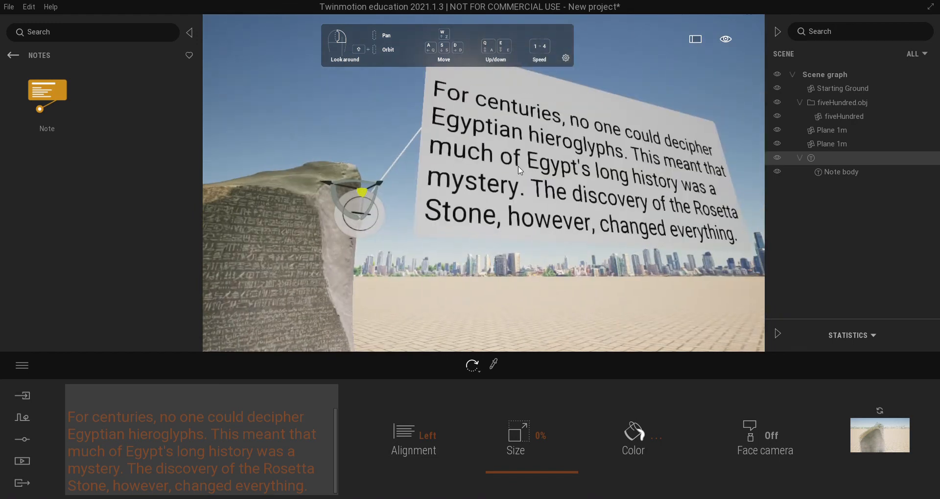
left_click(370, 224)
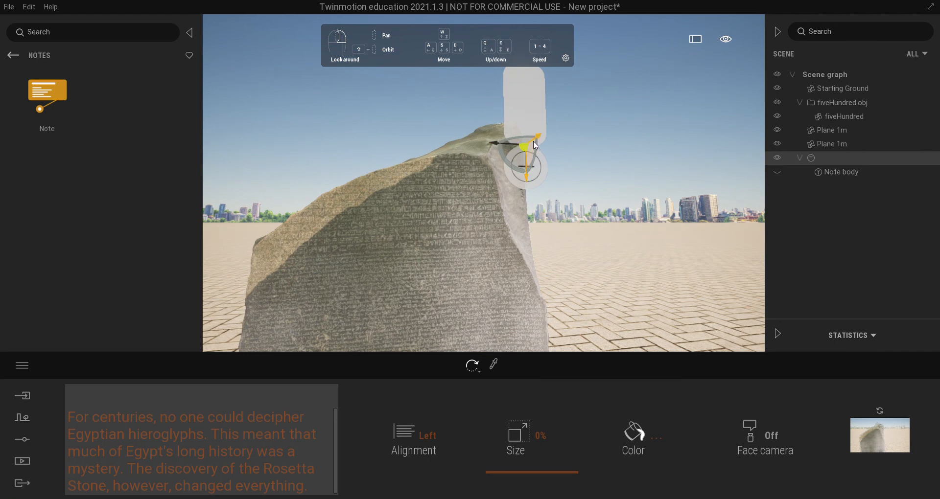
left_click(516, 171)
right_click_drag(517, 171, 481, 241)
right_click_drag(521, 176, 493, 200)
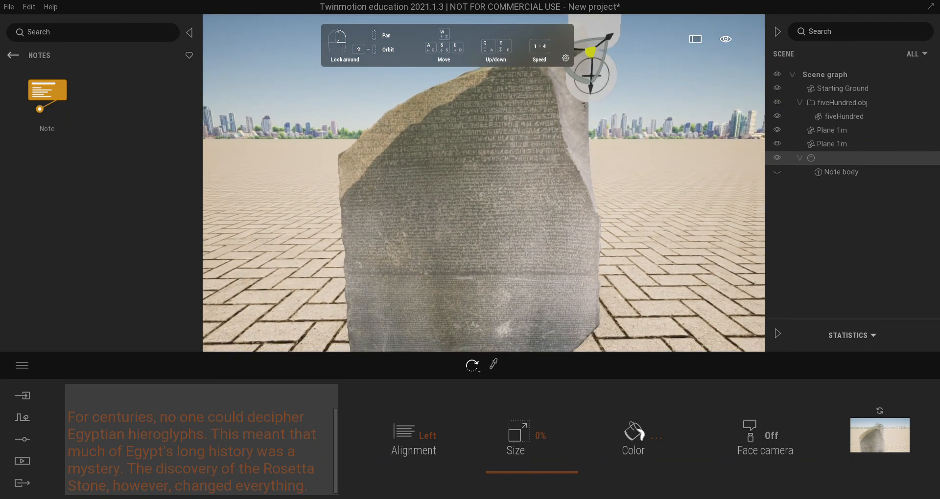